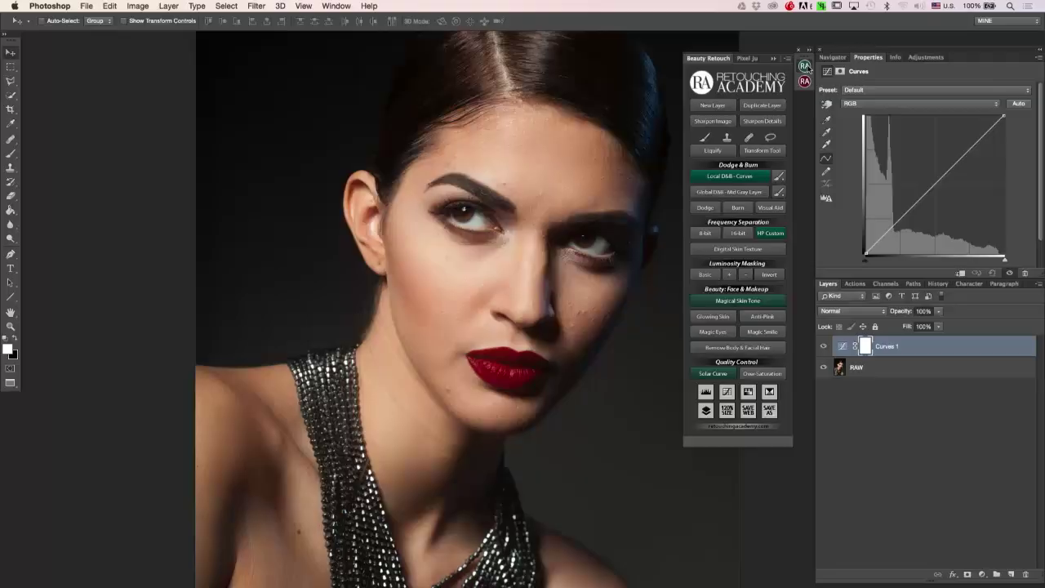
left_click(805, 82)
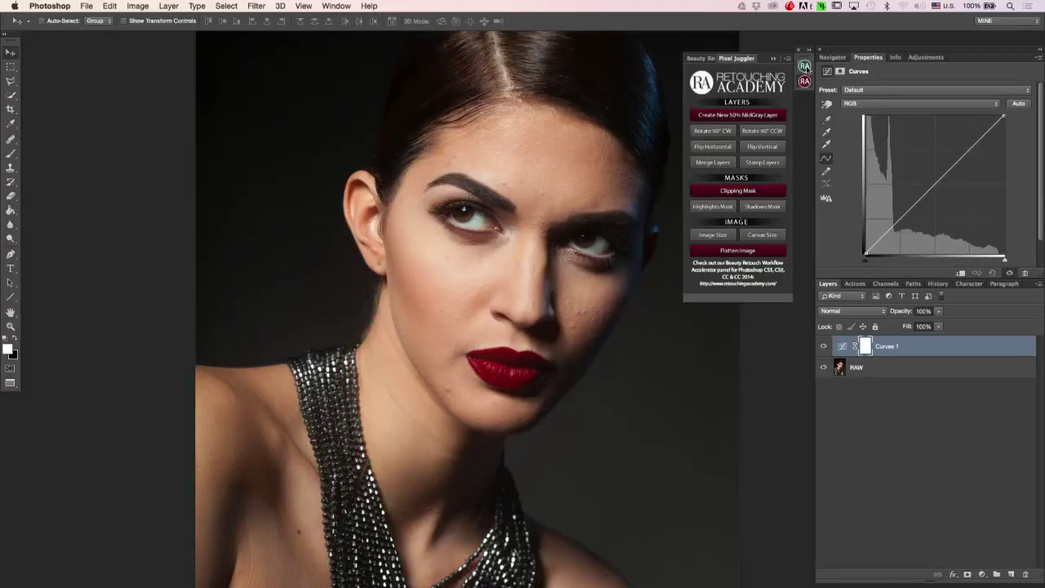
left_click(805, 66)
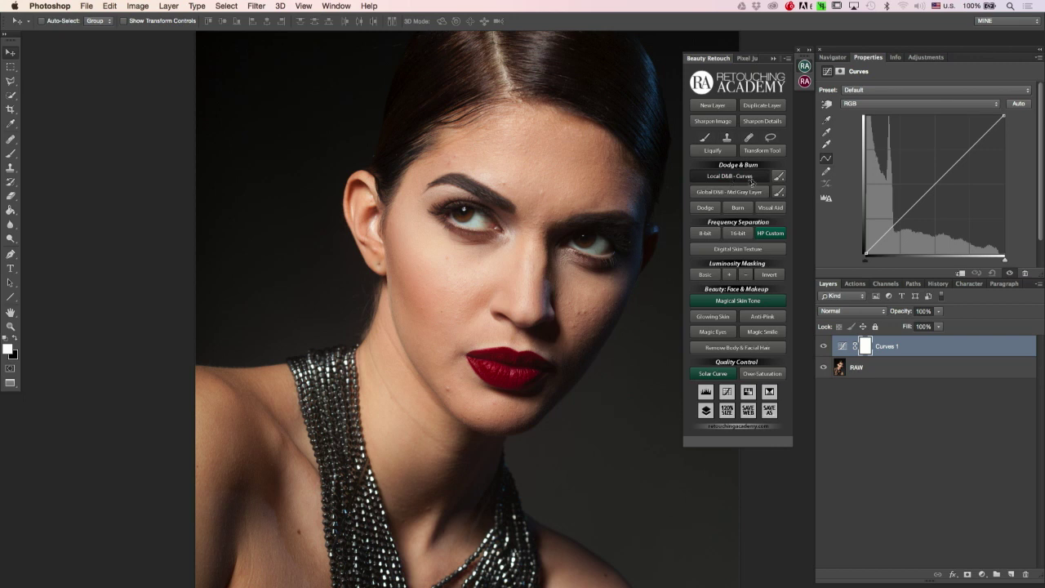
left_click(803, 67)
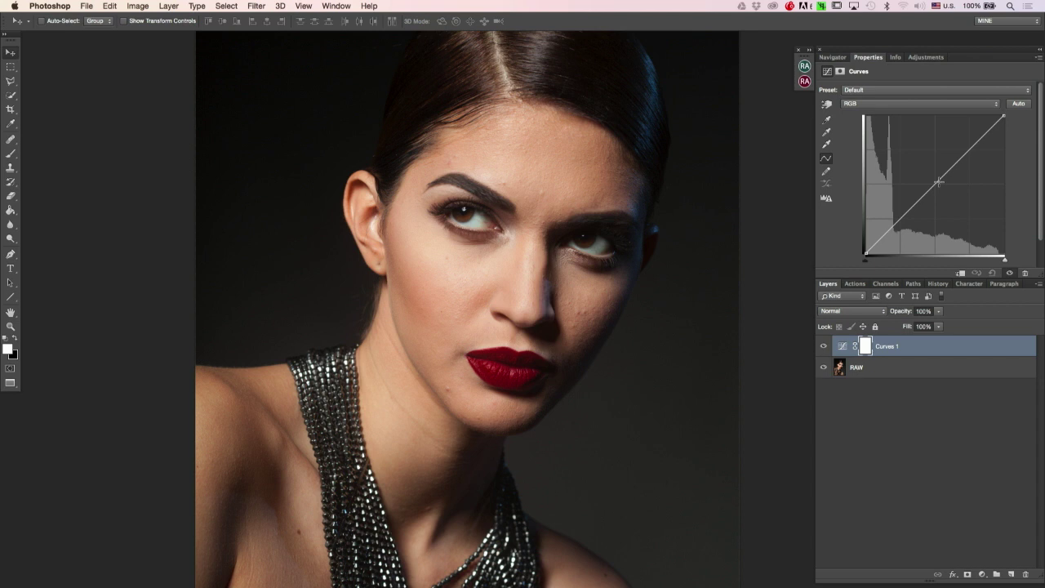
Raise the midtones of the existing curves layer to brighten the portrait and invert its mask to black.
left_click_drag(935, 182, 927, 174)
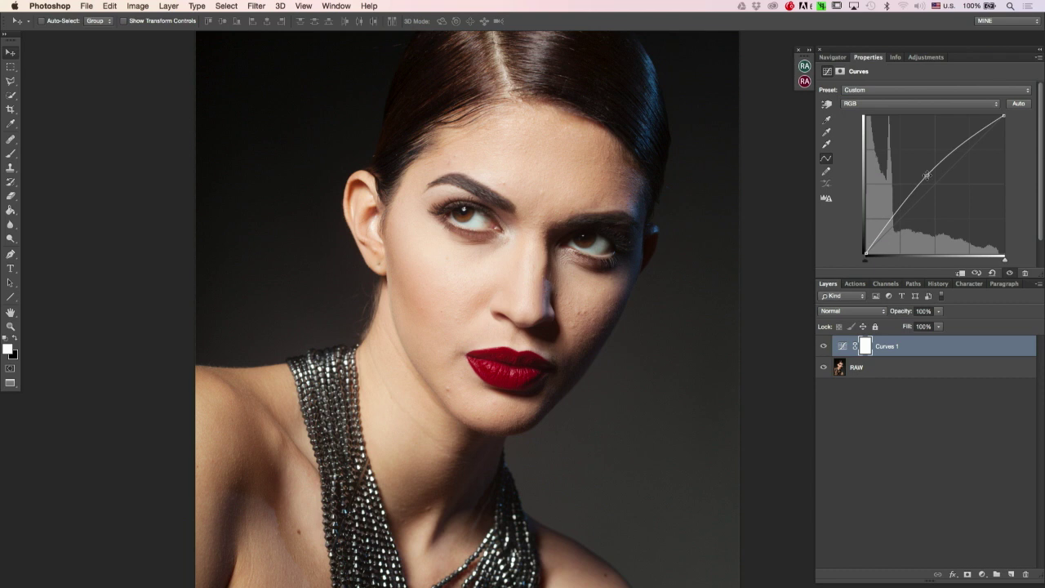
left_click_drag(927, 175, 926, 176)
left_click(867, 353)
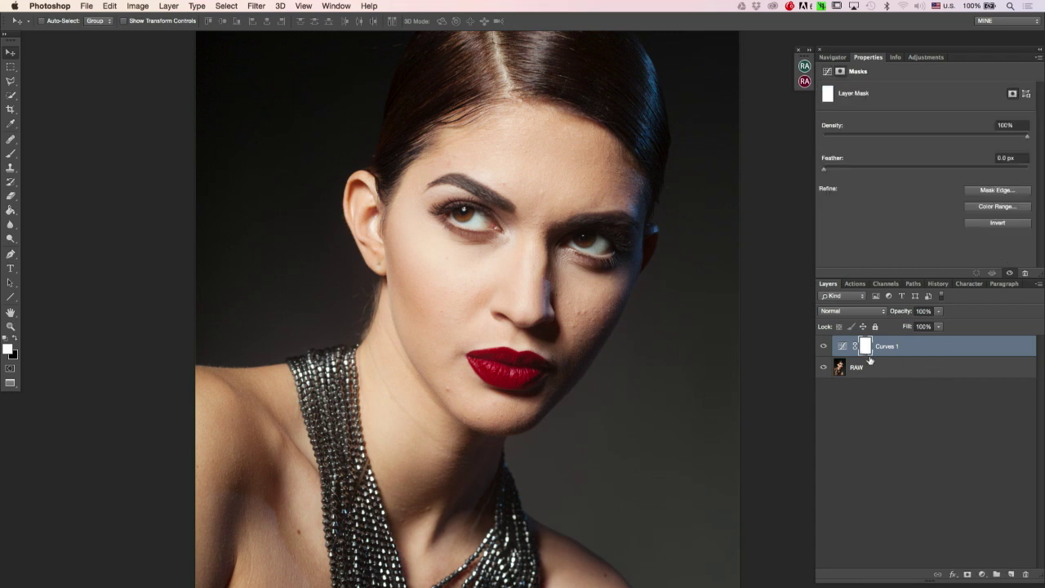
key("super+i")
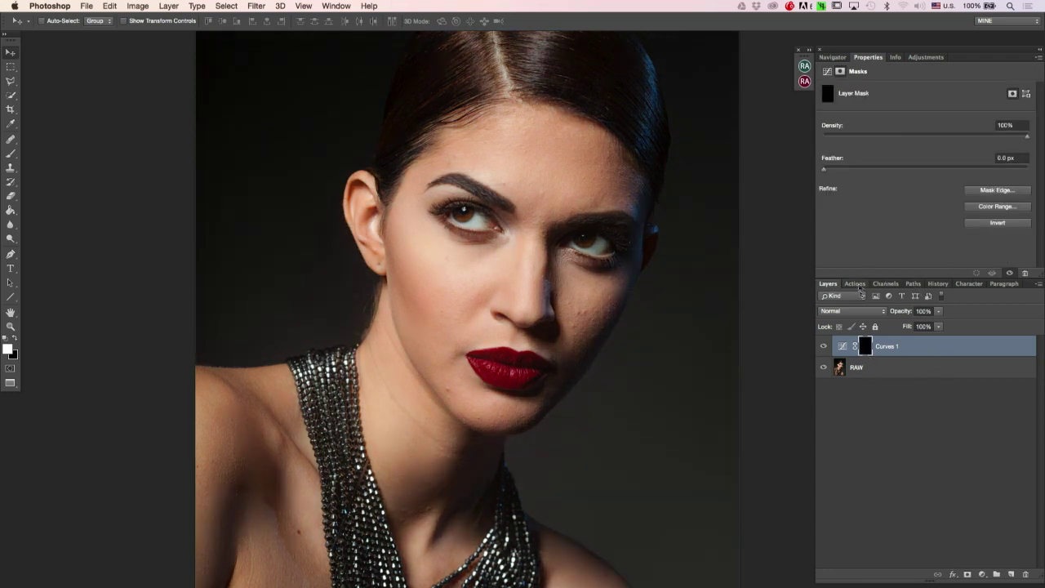
Add a second curves adjustment layer, lower its midtones to darken the portrait, and invert its mask to black.
left_click(926, 57)
left_click(872, 81)
left_click_drag(936, 189, 942, 189)
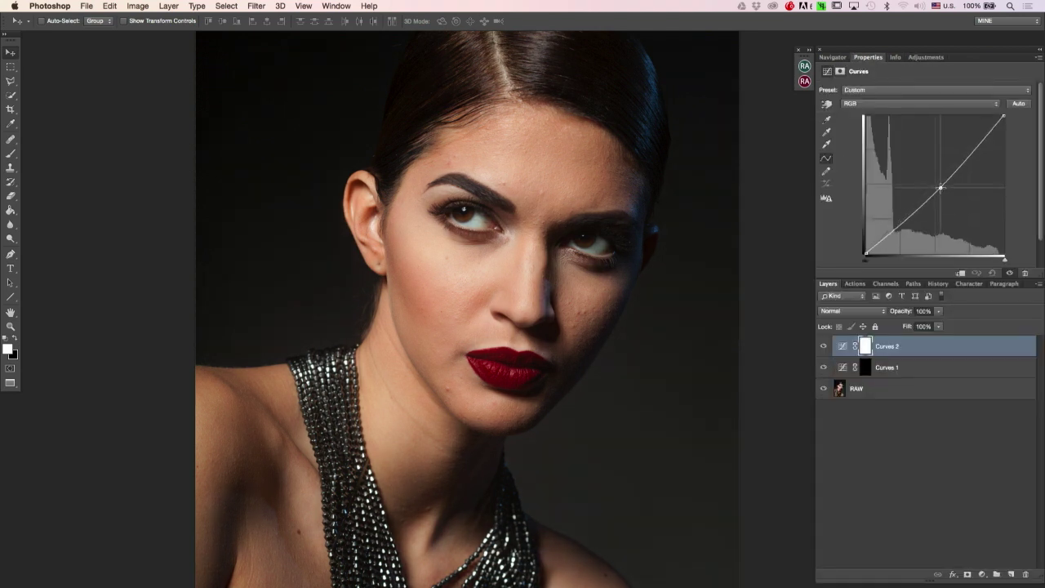
key("super+i")
Rename the darkening curves layer BURN and the brightening curves layer DODGE.
double_click(884, 345)
type("BURN")
key("Return")
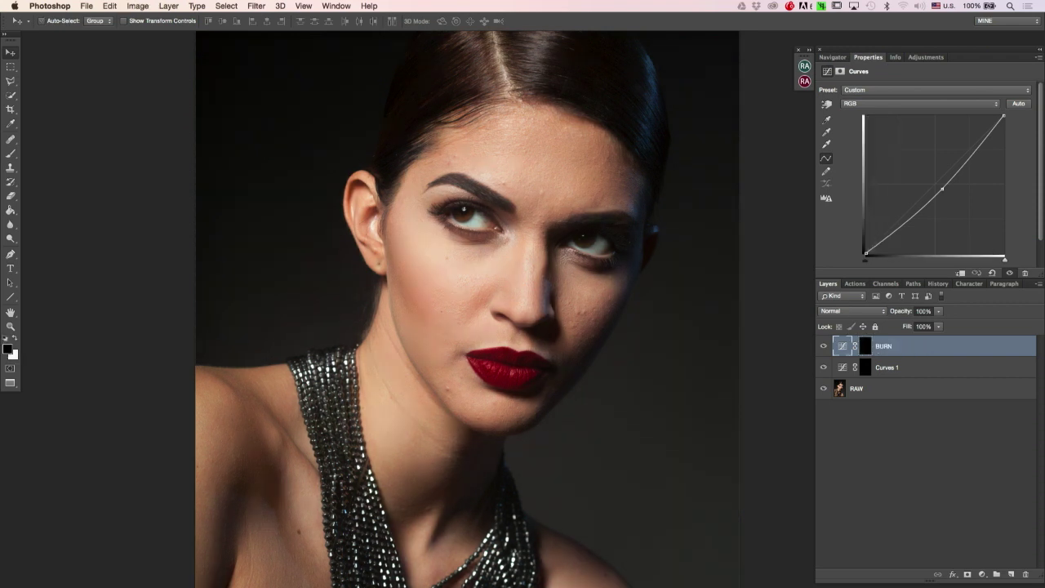
double_click(889, 367)
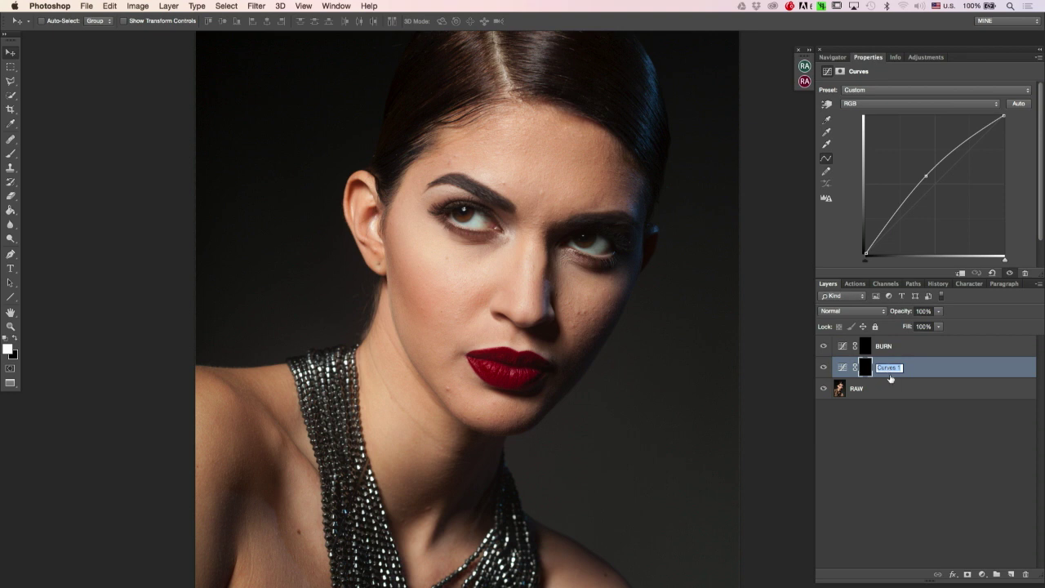
type("DODGE")
key("Return")
Place the DODGE layer above BURN, group both curves layers and name the group D&B.
mouse_move(929, 371)
left_mouse_down()
mouse_move(929, 342)
mouse_move(995, 574)
left_mouse_up()
left_click(918, 367, "shift")
double_click(864, 343)
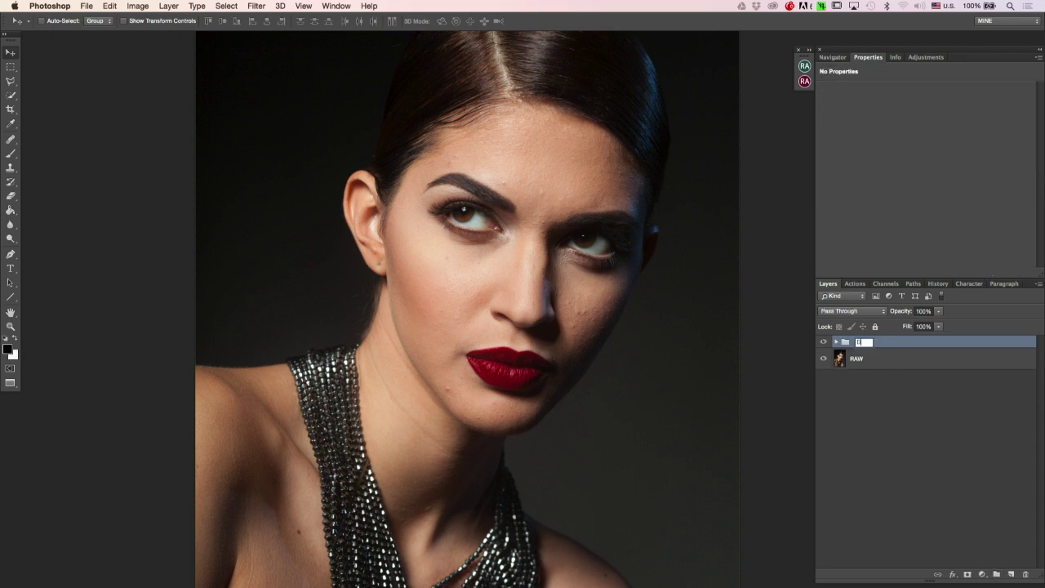
key("Return")
Select the DODGE layer's mask inside the group and activate the Brush at 100% opacity and 1% flow.
left_click(836, 341)
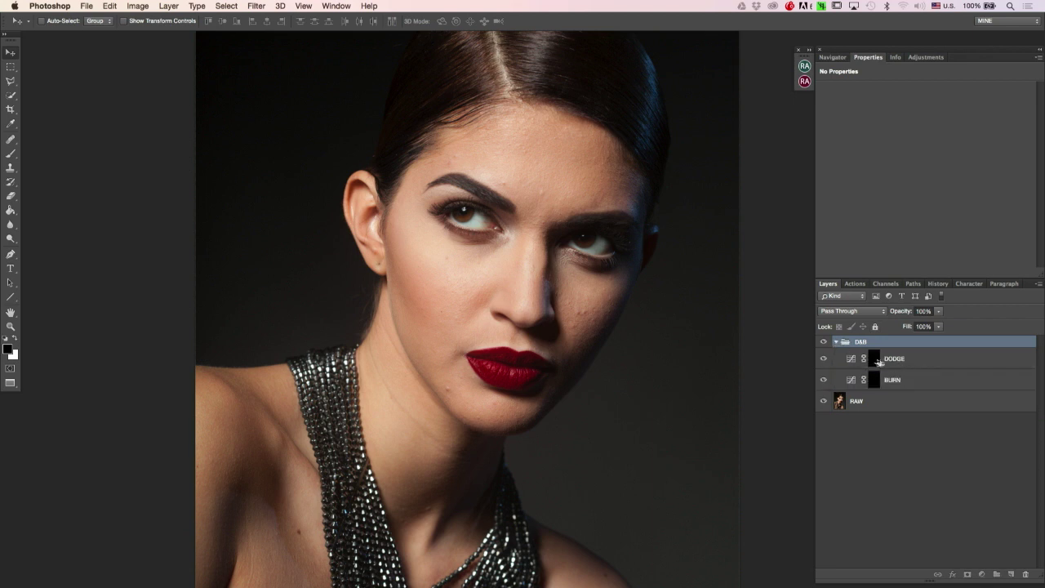
left_click(874, 359)
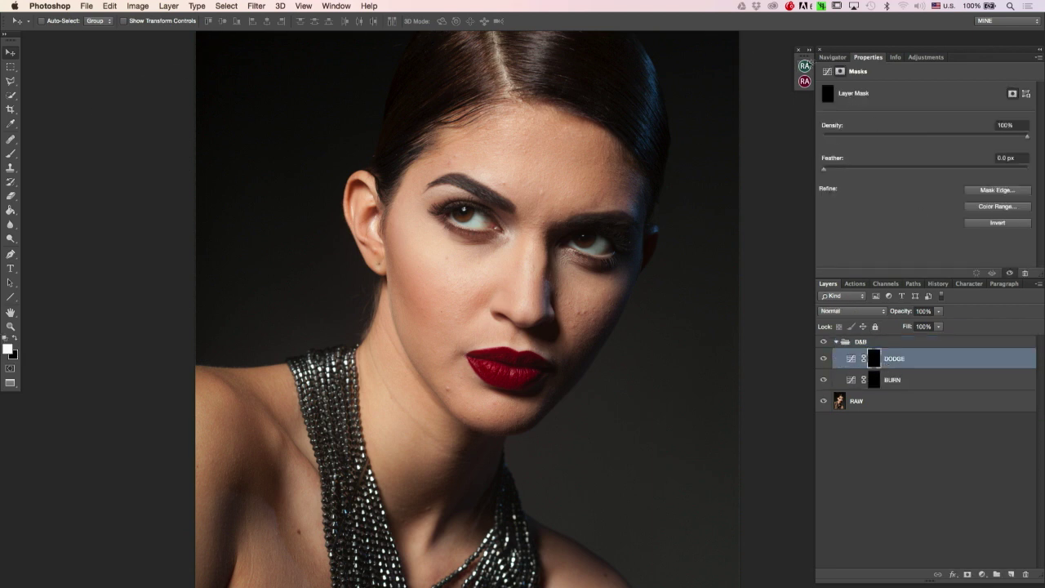
left_click(804, 65)
left_click(779, 194)
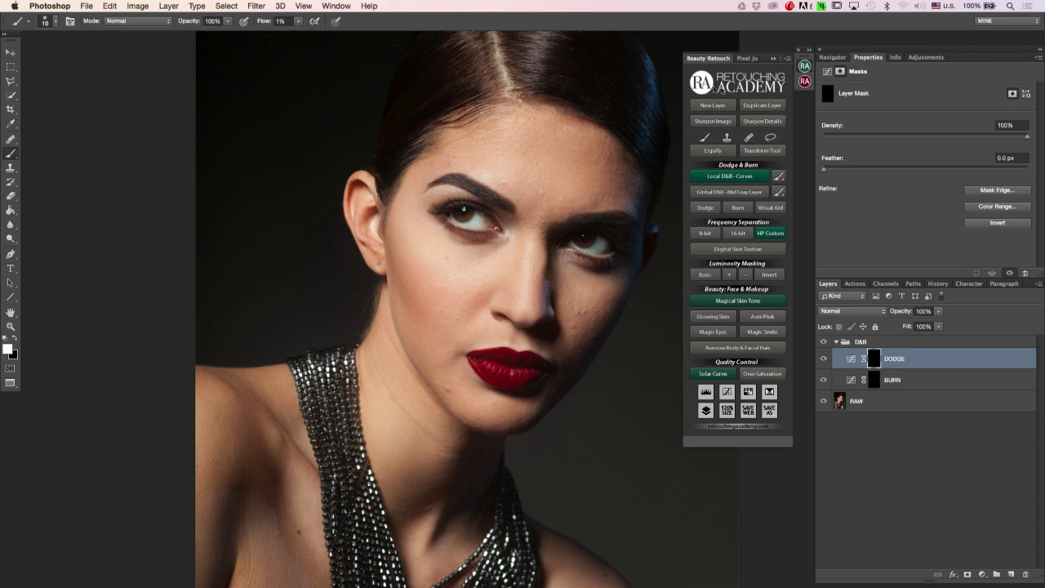
left_click(805, 65)
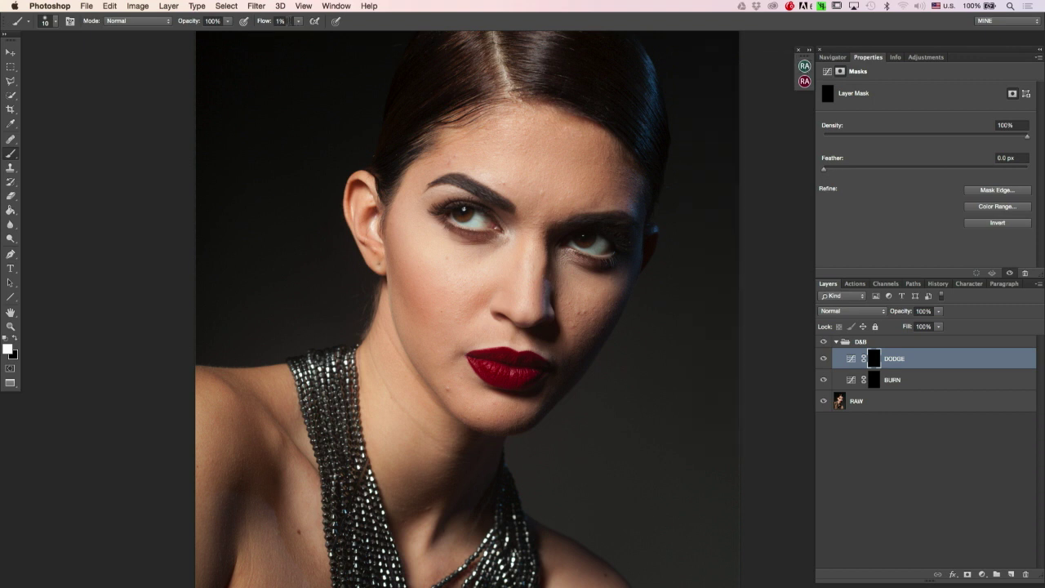
left_click(280, 20)
key("super+plus")
key("super+plus")
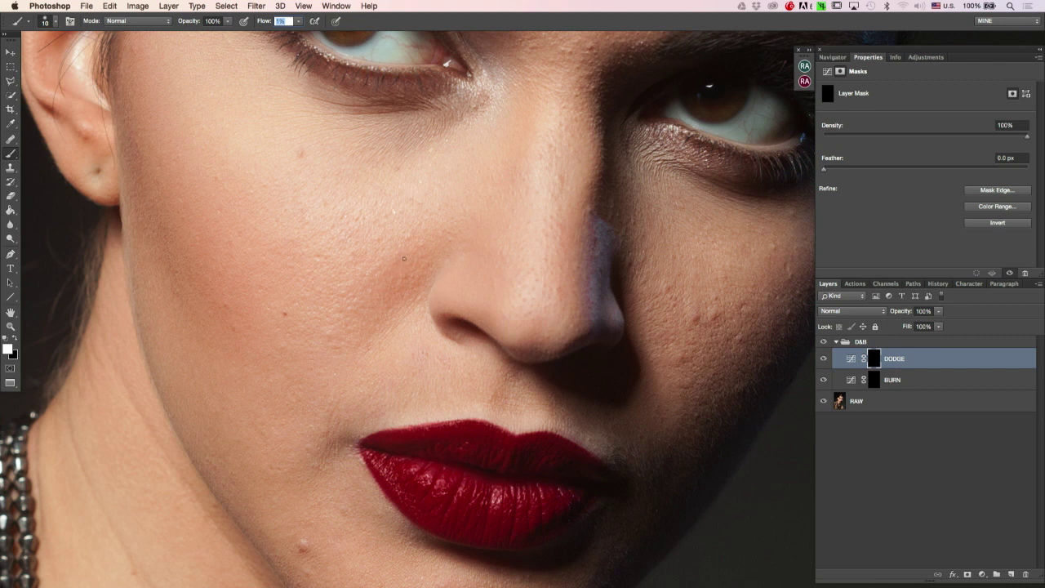
key("Return")
Set the brush size to 35 px and paint white over the shaded cheek beside the nose on the DODGE mask.
key("bracketright")
key("bracketright")
key("bracketright")
key("bracketright")
key("bracketright")
key("bracketleft")
key("bracketleft")
key("bracketleft")
key("bracketleft")
key("bracketleft")
key("bracketright")
key("bracketright")
key("bracketright")
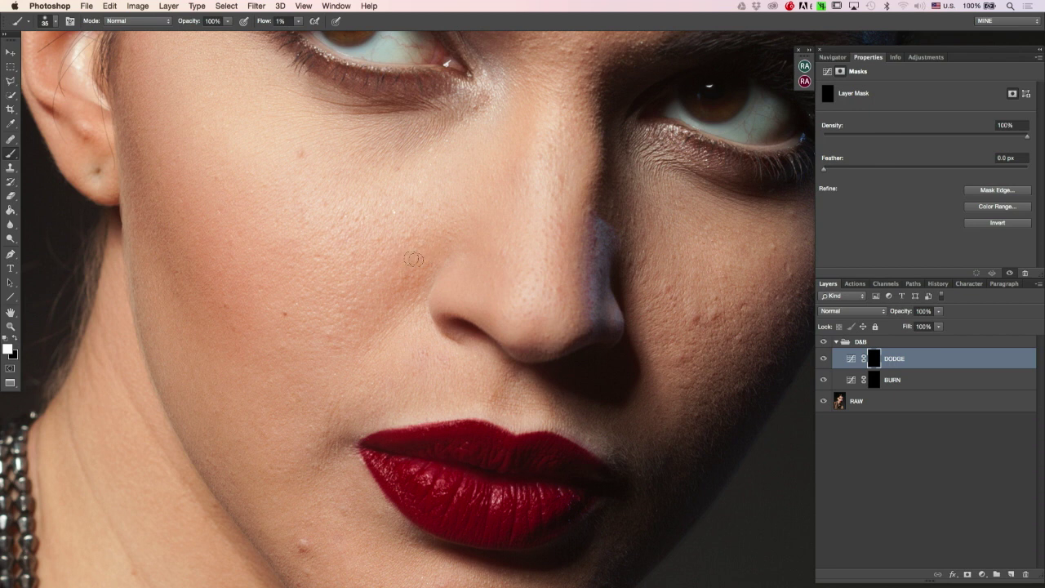
Inspect the painted strokes on the DODGE mask by itself and return to the image view.
left_click(875, 359, "alt")
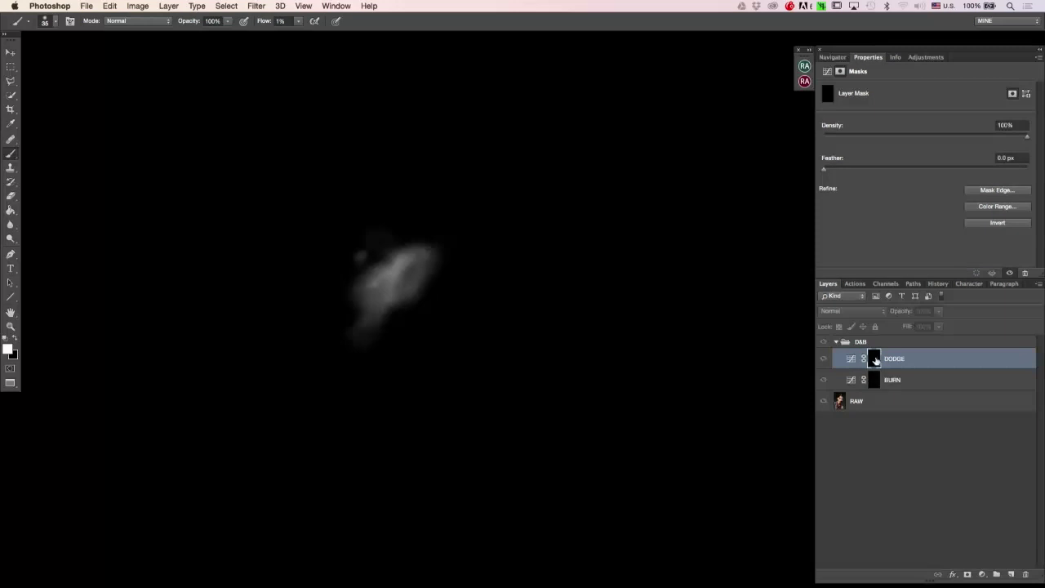
left_click(874, 359, "alt")
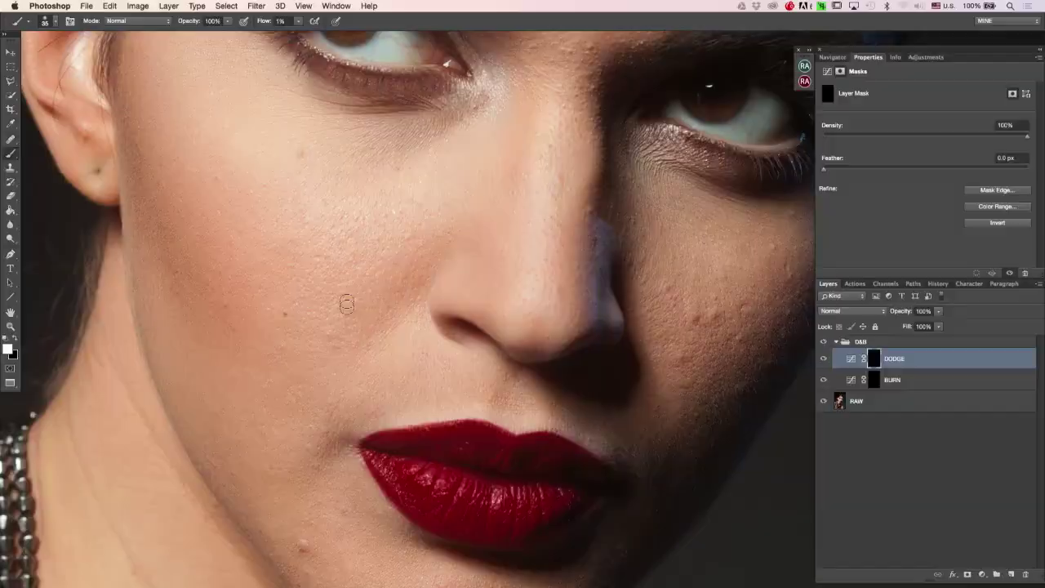
key("bracketright")
Try a lower density for the DODGE mask, set its feather to 1.1 px and return the density to 100%.
left_click(939, 311)
mouse_move(941, 325)
left_mouse_down()
mouse_move(916, 326)
mouse_move(940, 326)
left_mouse_up()
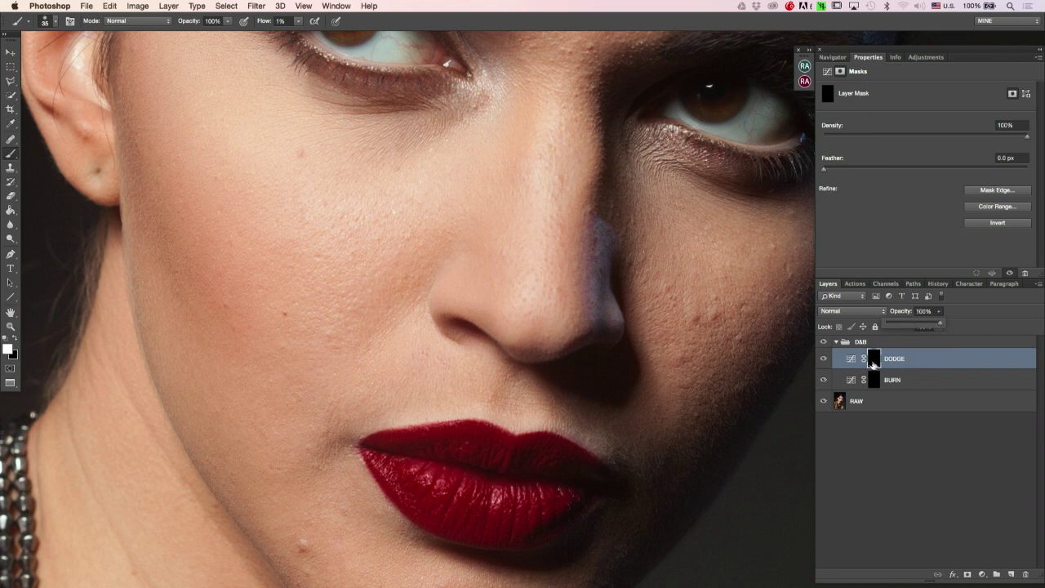
left_click(1026, 137)
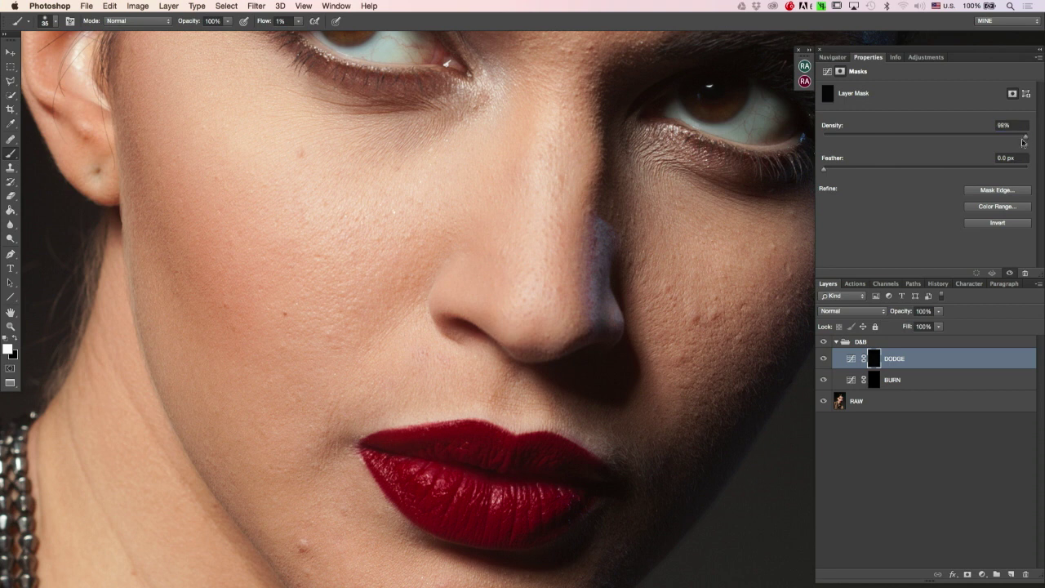
left_click_drag(1024, 138, 993, 138)
left_click_drag(825, 170, 835, 171)
left_click_drag(993, 139, 1028, 140)
Reduce the brush size to 5 px and set its flow to 20% for detail around the nose and lips.
key("super+equal")
key("bracketleft")
key("bracketleft")
key("bracketleft")
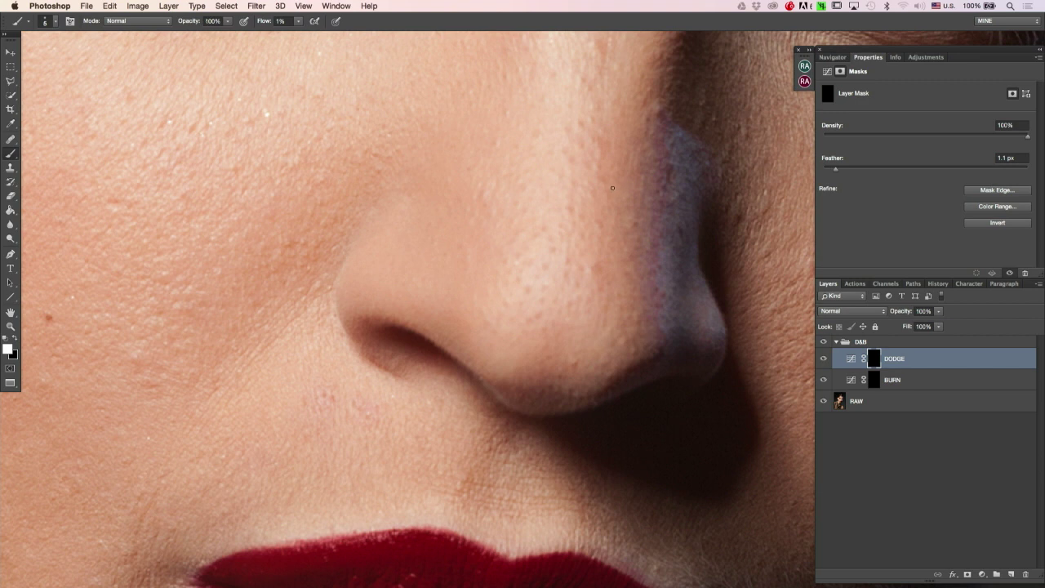
key("shift+3")
key("shift+0")
scroll(627, 231, "down", 5)
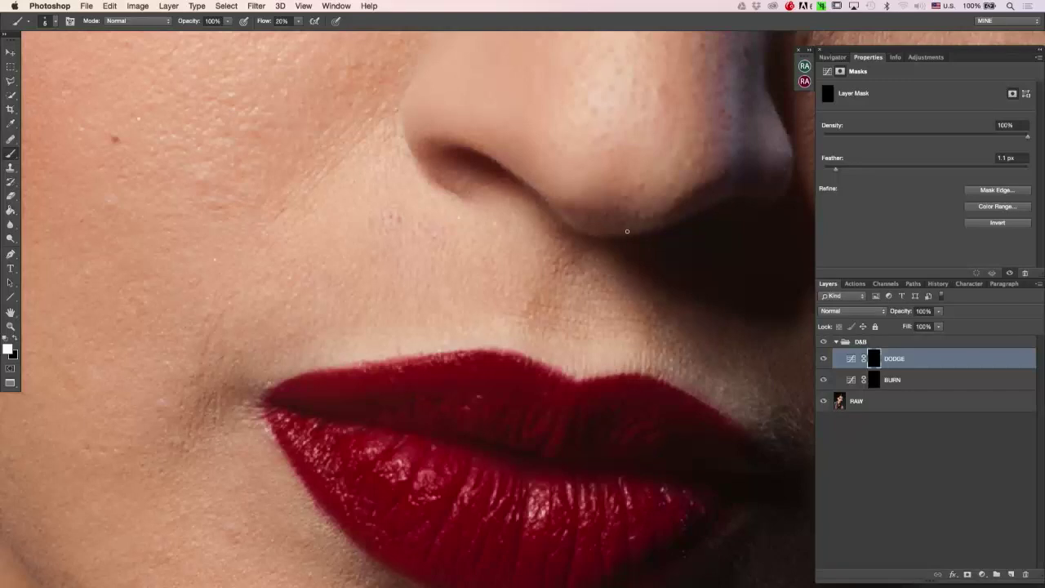
scroll(628, 231, "down", 5)
scroll(627, 231, "left", 3)
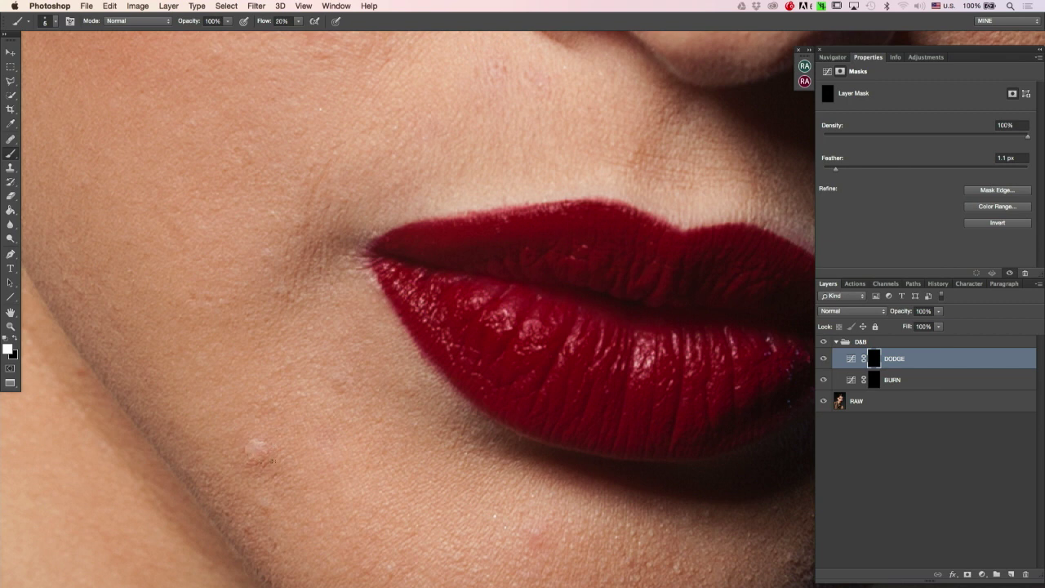
Set the brush flow to 10% and the brush size to 20 px.
key("bracketleft")
key("bracketleft")
key("shift+1")
key("bracketleft")
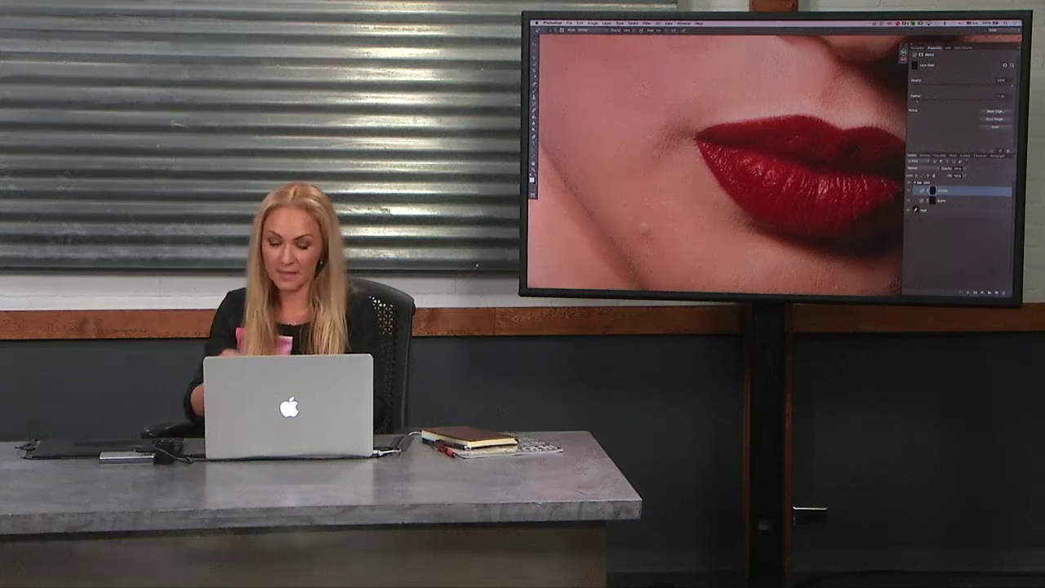
Set the brush flow to 1% and reduce the brush size for fine dodging on the cheek.
key("super+minus")
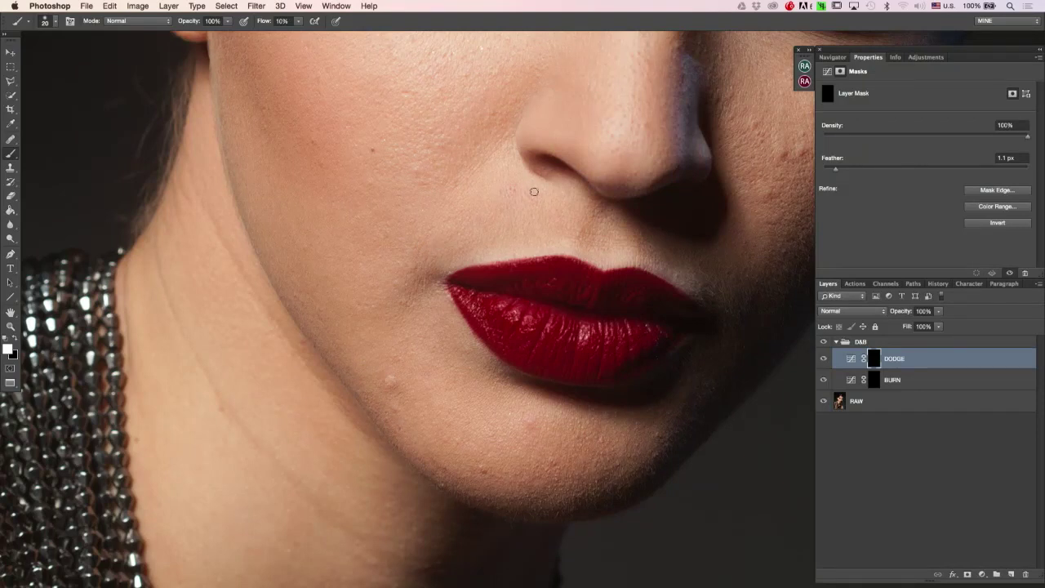
key("shift+0")
key("shift+1")
key("bracketleft")
key("bracketleft")
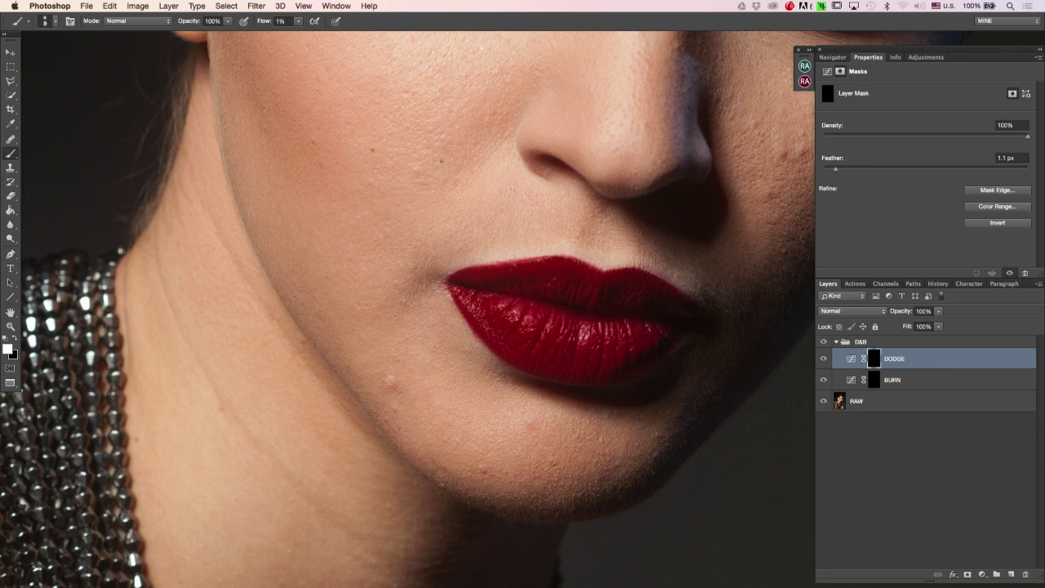